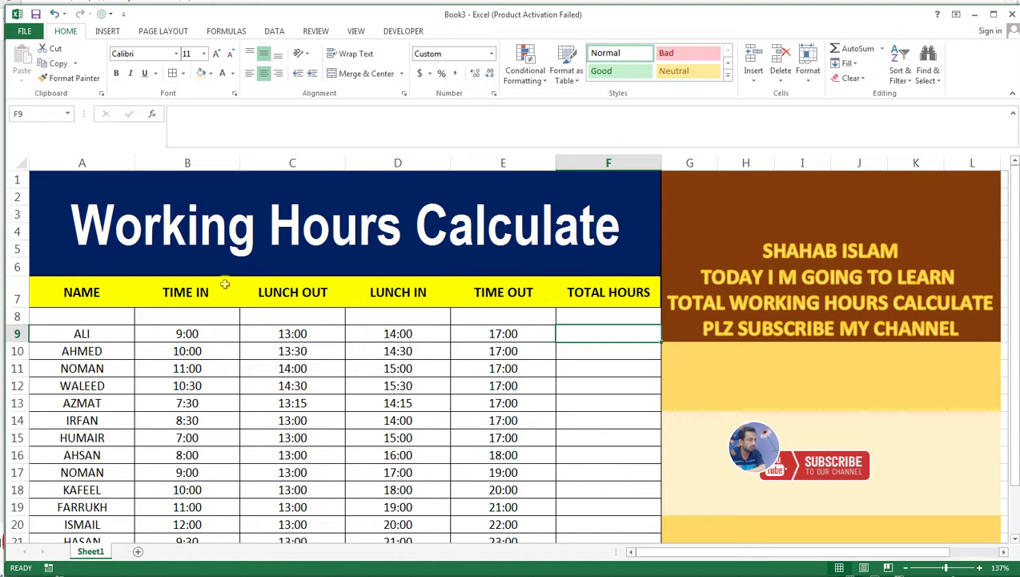
left_click(85, 295)
left_click_drag(85, 295, 88, 437)
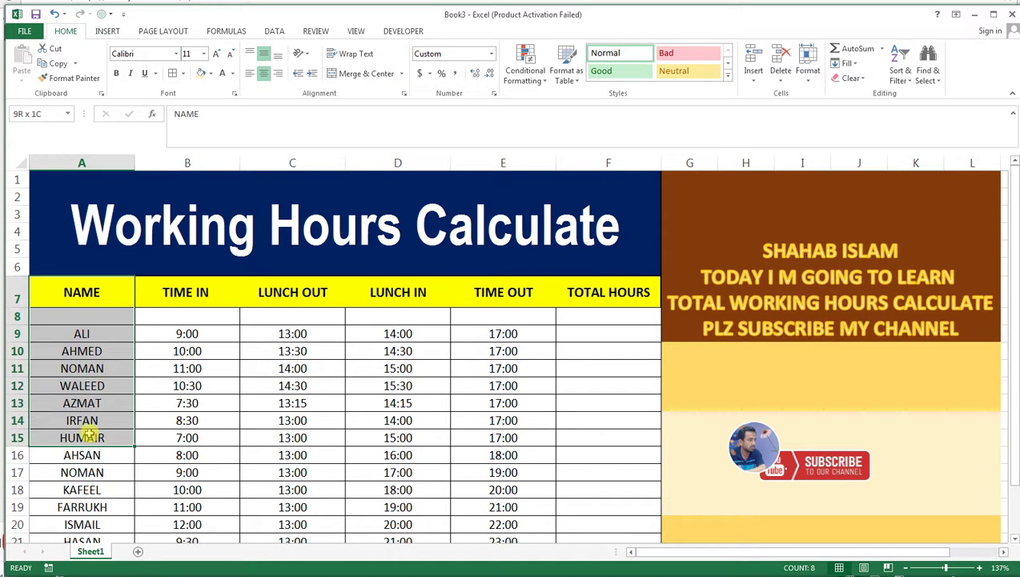
left_click_drag(96, 330, 89, 524)
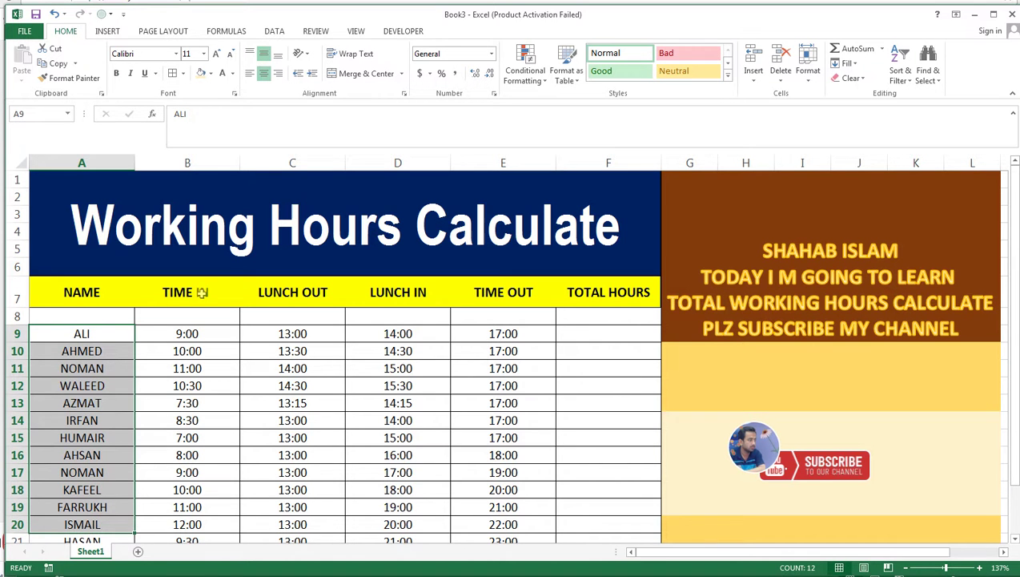
left_click(178, 336)
left_click_drag(176, 345, 187, 503)
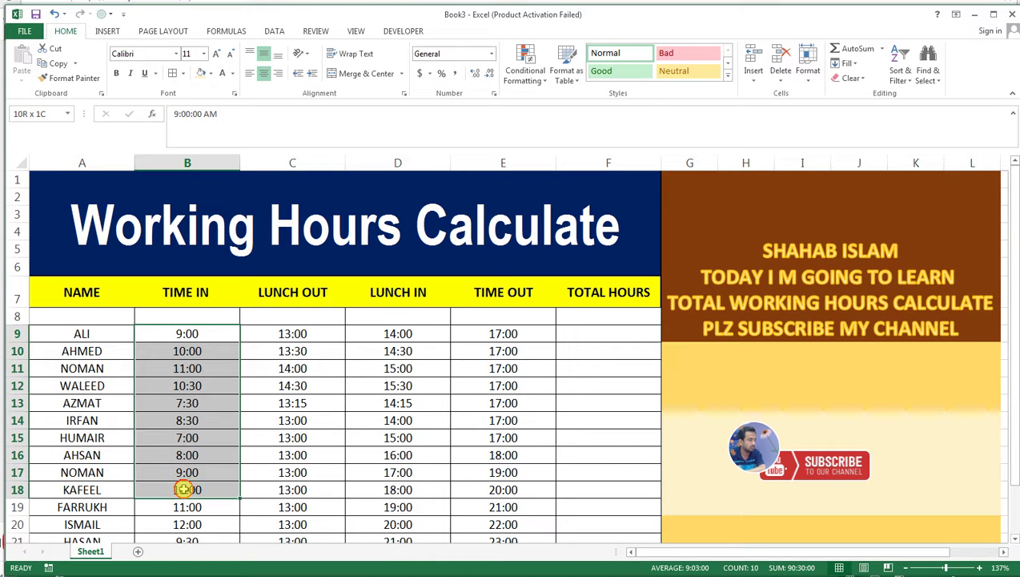
left_click_drag(186, 503, 187, 504)
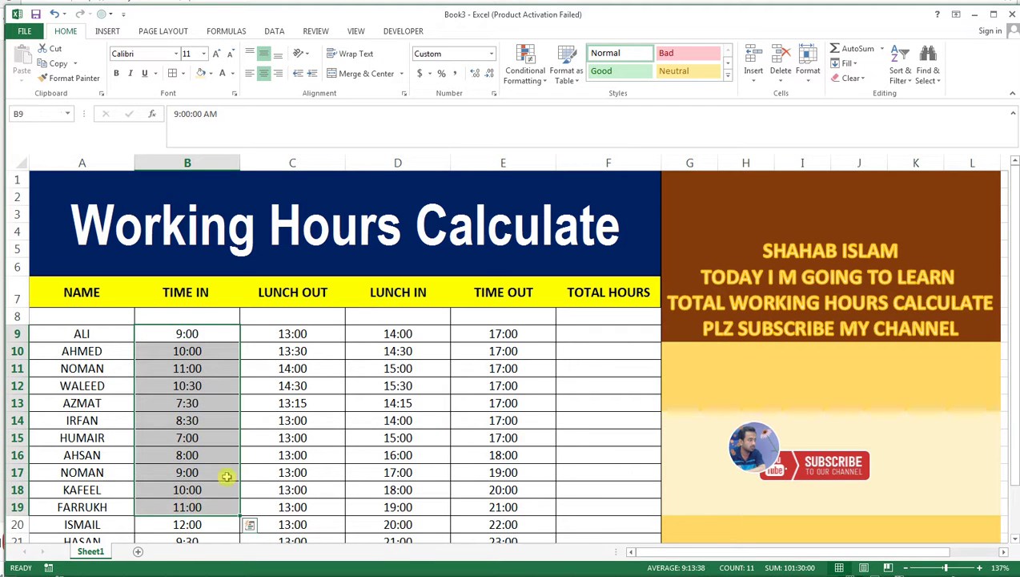
left_click(302, 304)
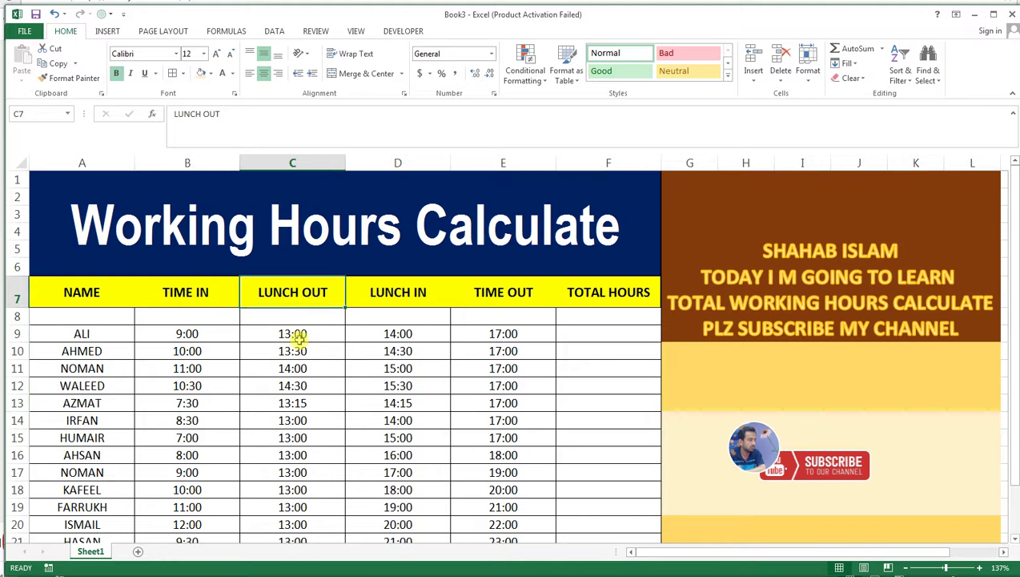
left_click_drag(294, 333, 307, 492)
left_click_drag(398, 335, 404, 473)
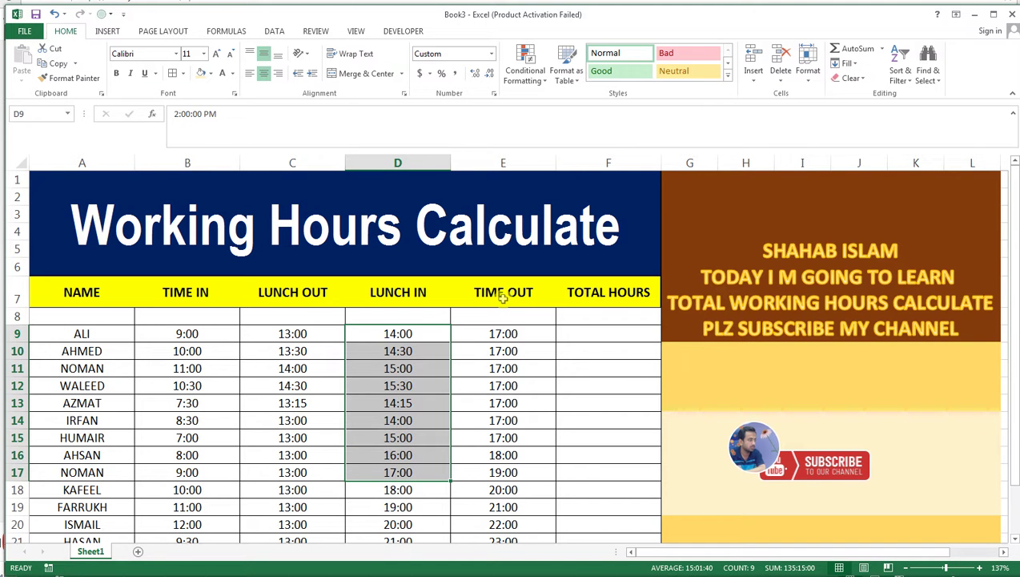
left_click_drag(495, 334, 504, 473)
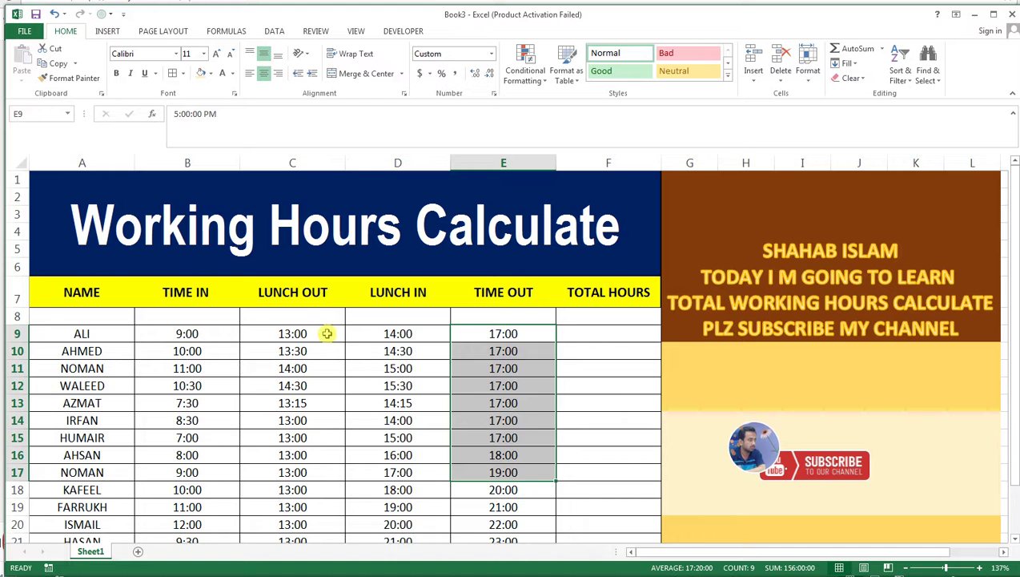
left_click_drag(327, 333, 326, 349)
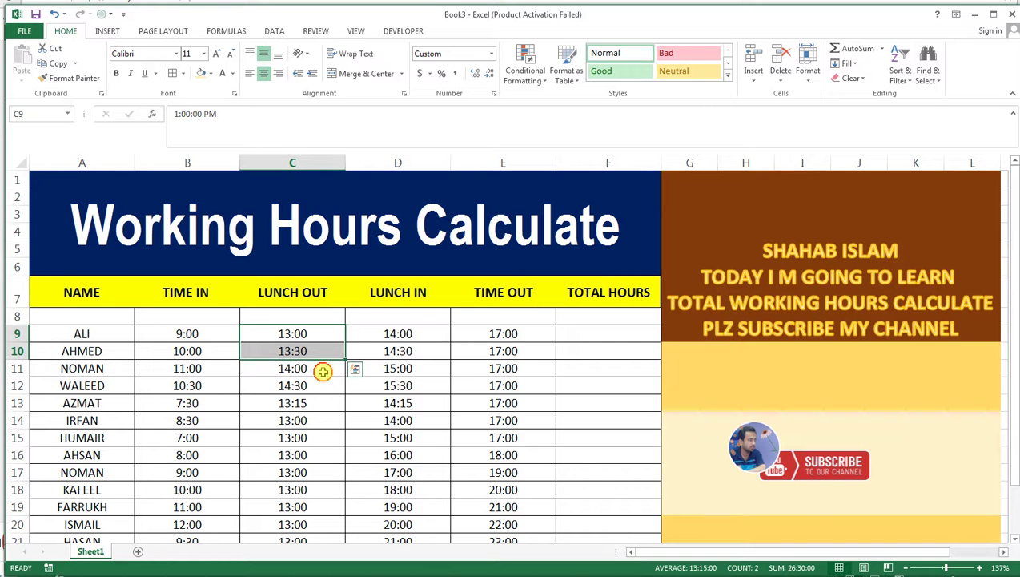
left_click(323, 370)
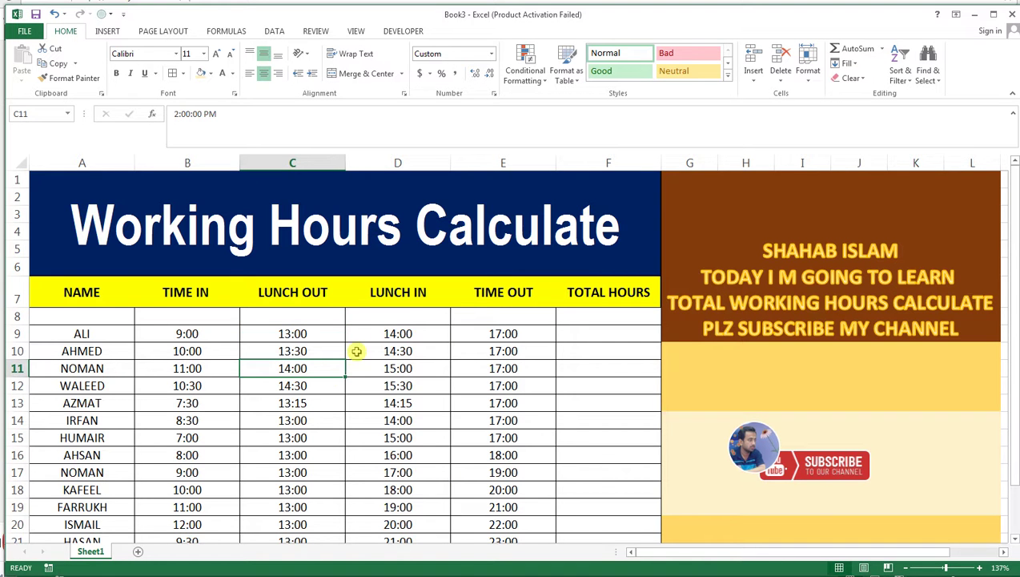
left_click(412, 336)
left_click_drag(412, 335, 410, 353)
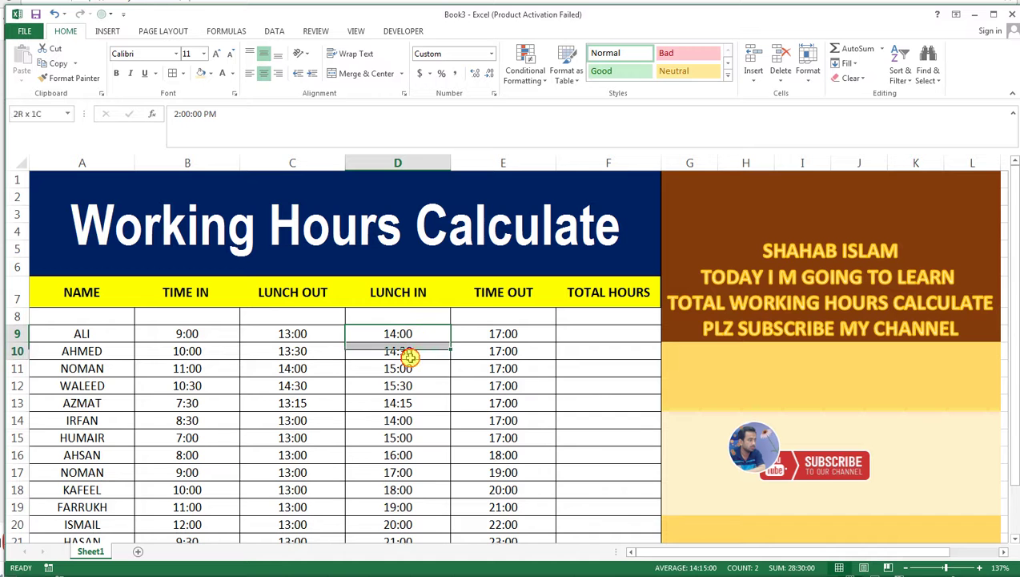
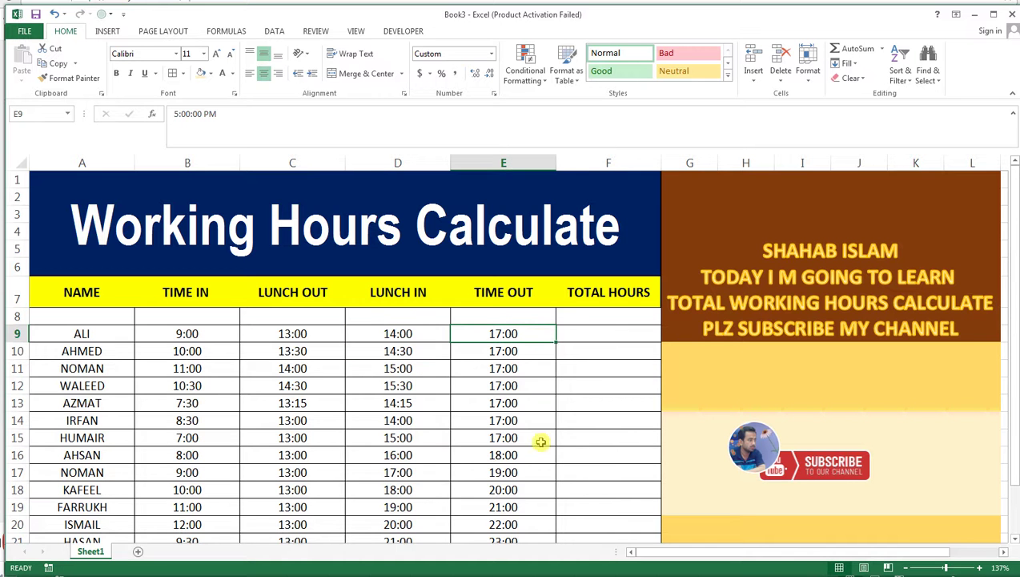
Step: Start ALI's Total Hours formula in F9 as time out E9 minus time in B9
left_click(537, 443)
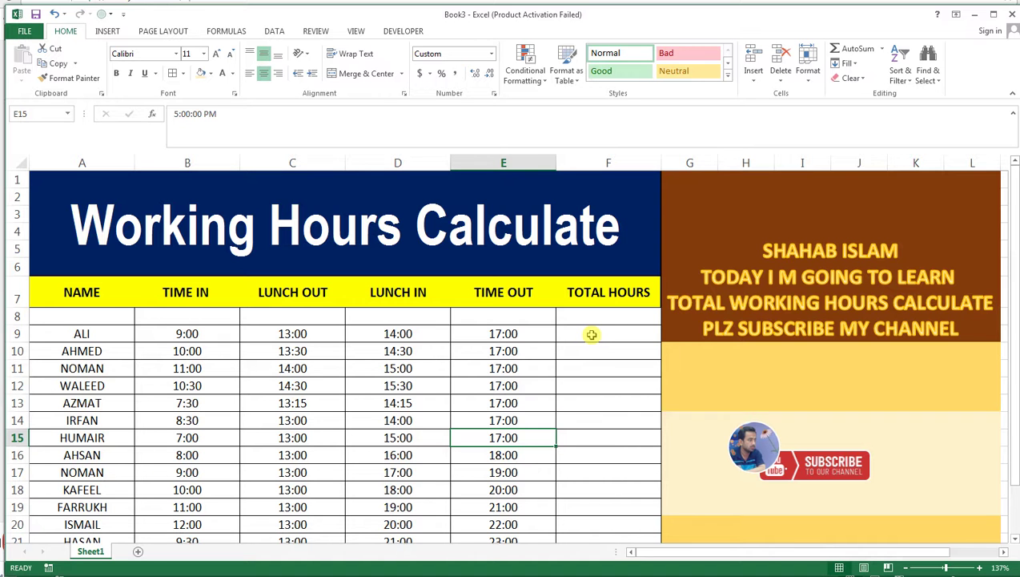
left_click(592, 335)
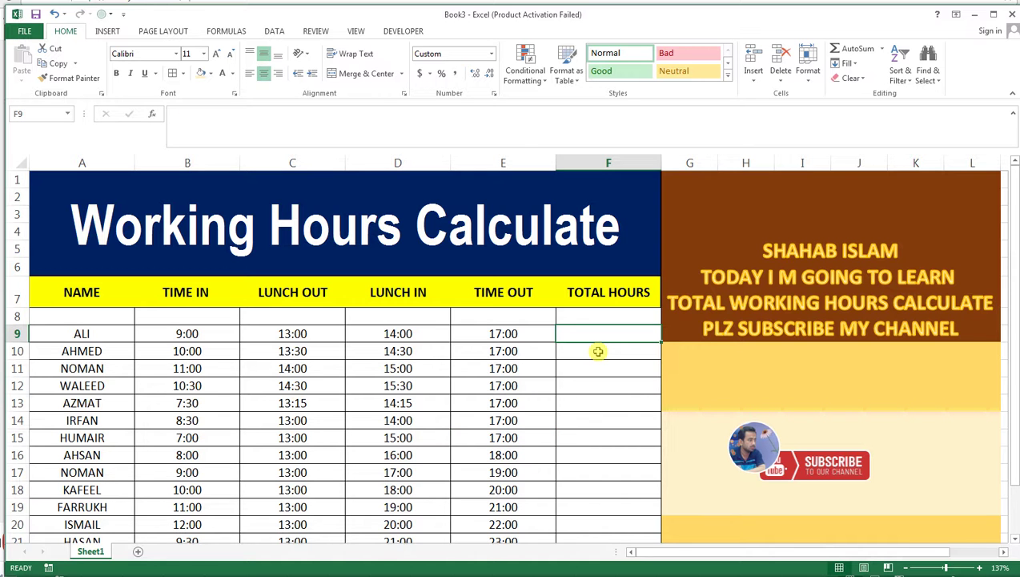
type("(")
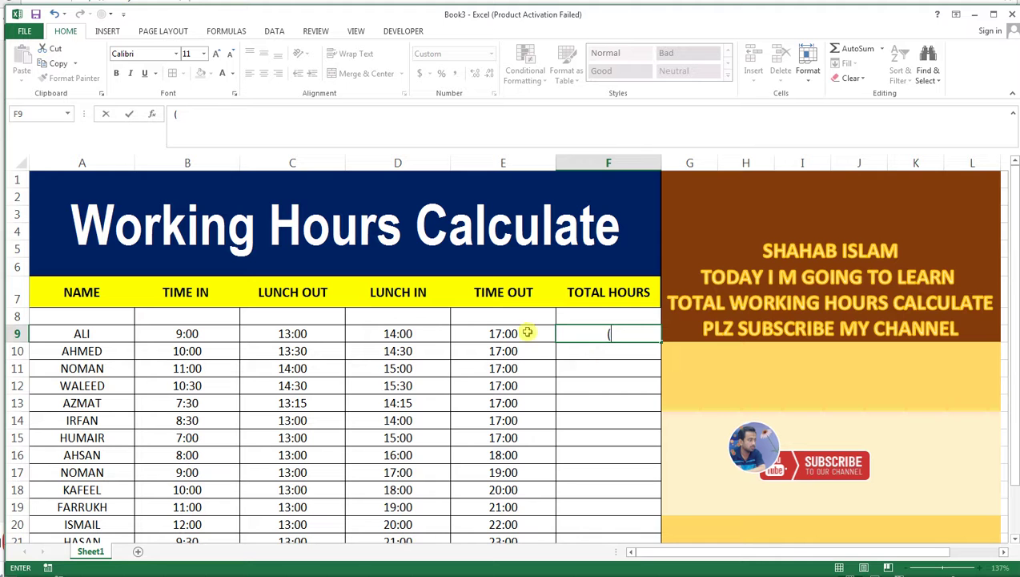
left_click(525, 339)
left_click(615, 335)
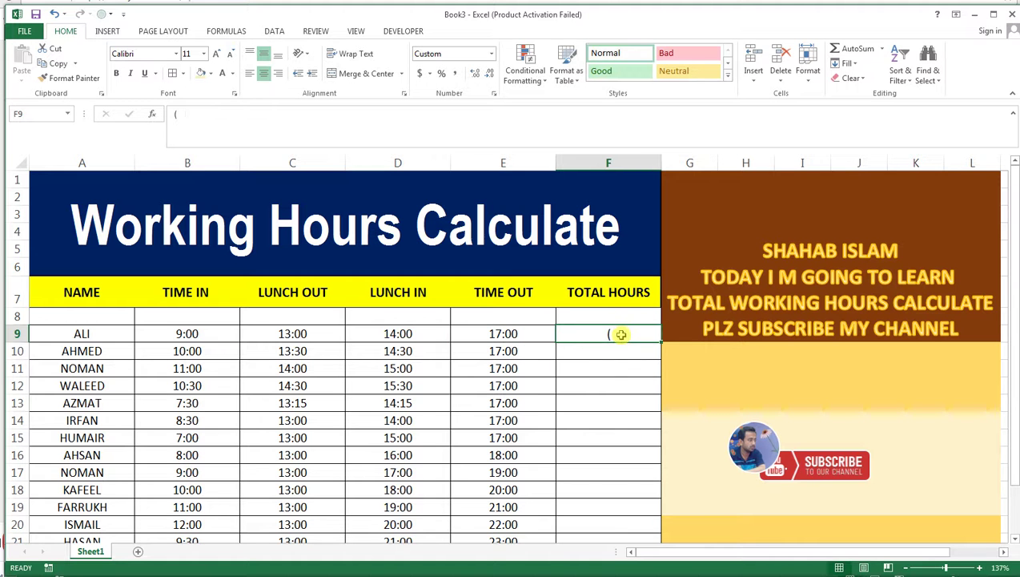
type("=(")
left_click(515, 335)
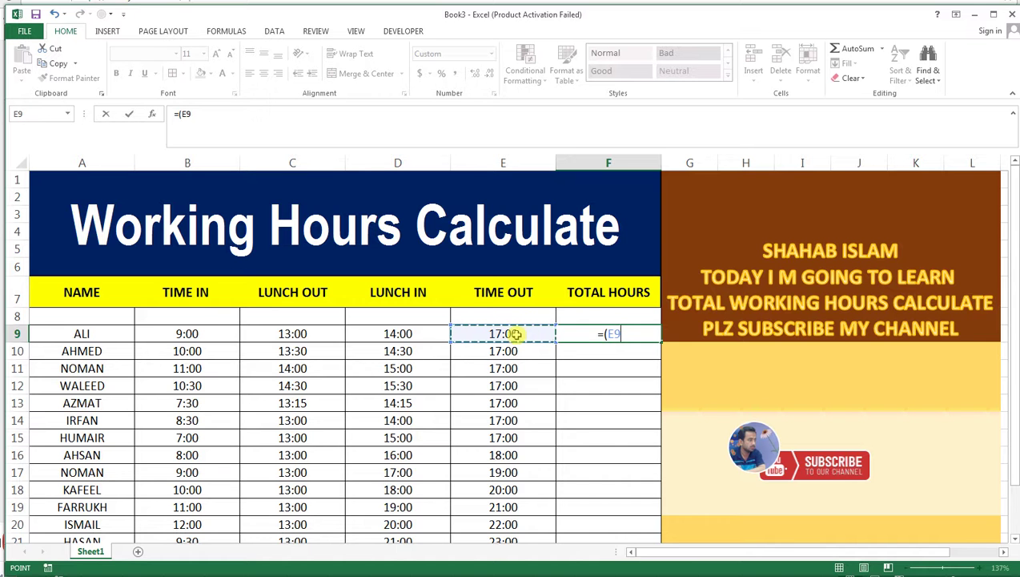
type("-")
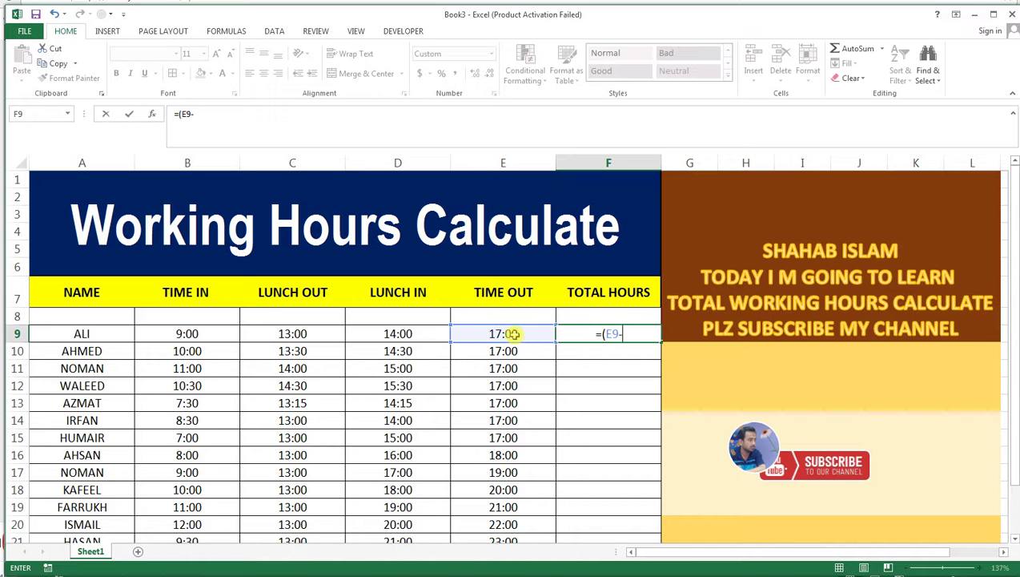
left_click(207, 332)
Step: Subtract the lunch break (D9-C9) to complete =(E9-B9)-(D9-C9), giving 7:00
type(")")
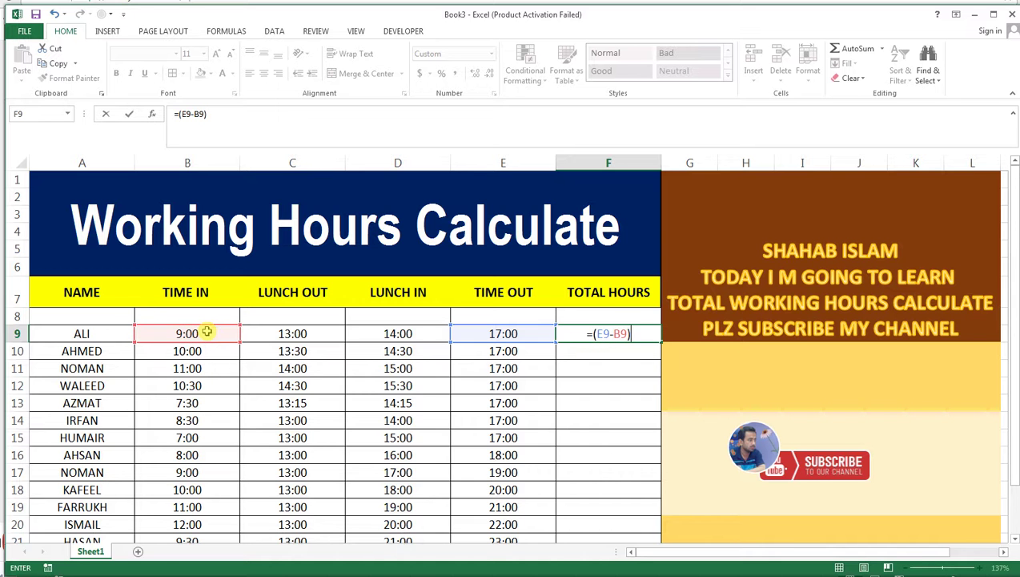
type("-")
type("(")
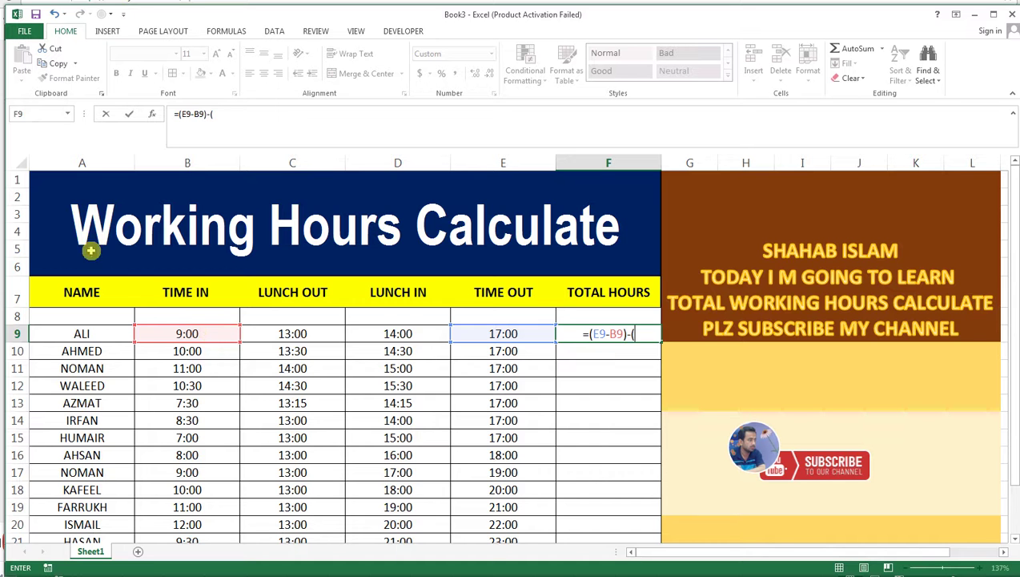
left_click(406, 333)
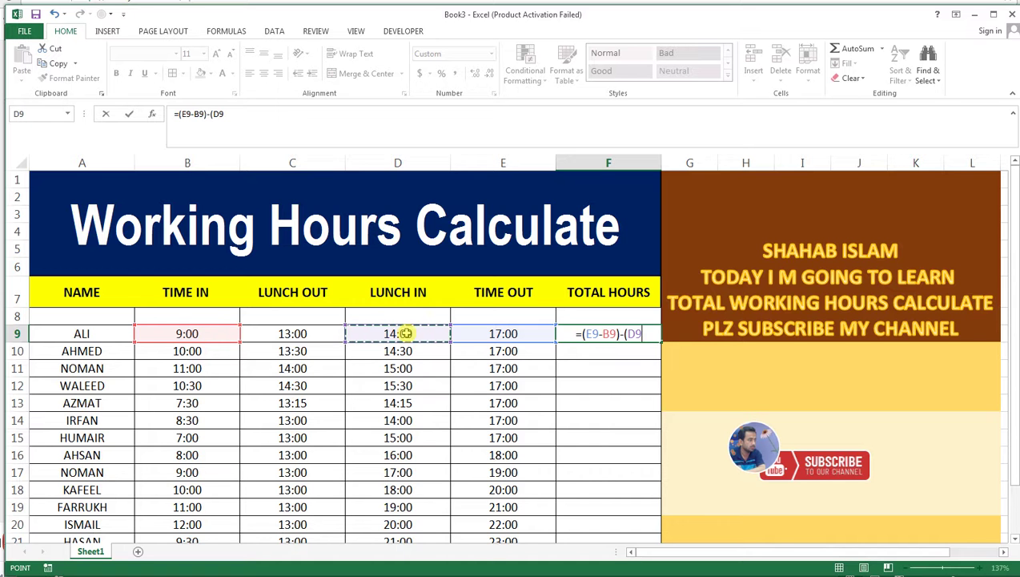
type("-")
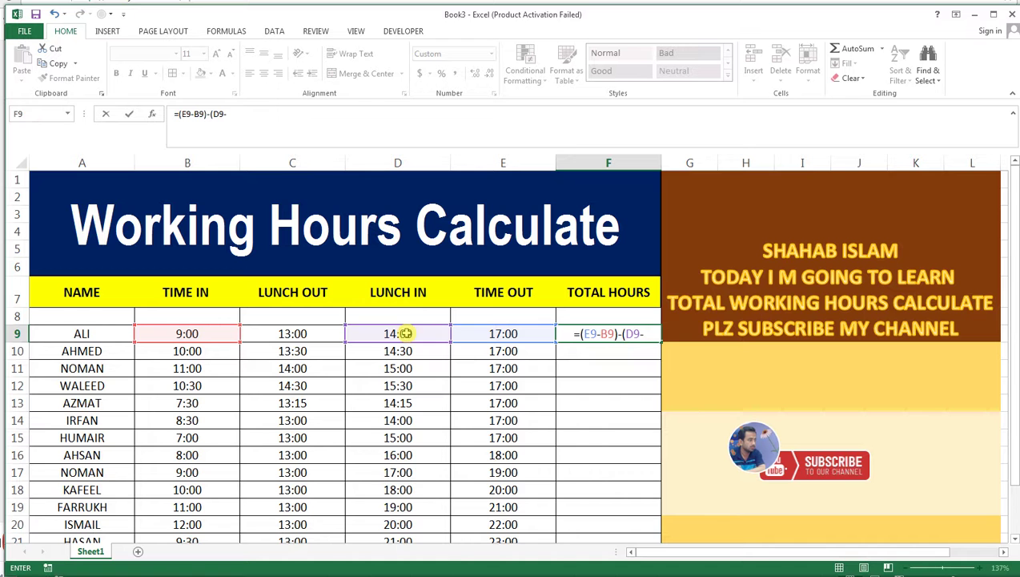
key("Left")
key("Left")
key("Left")
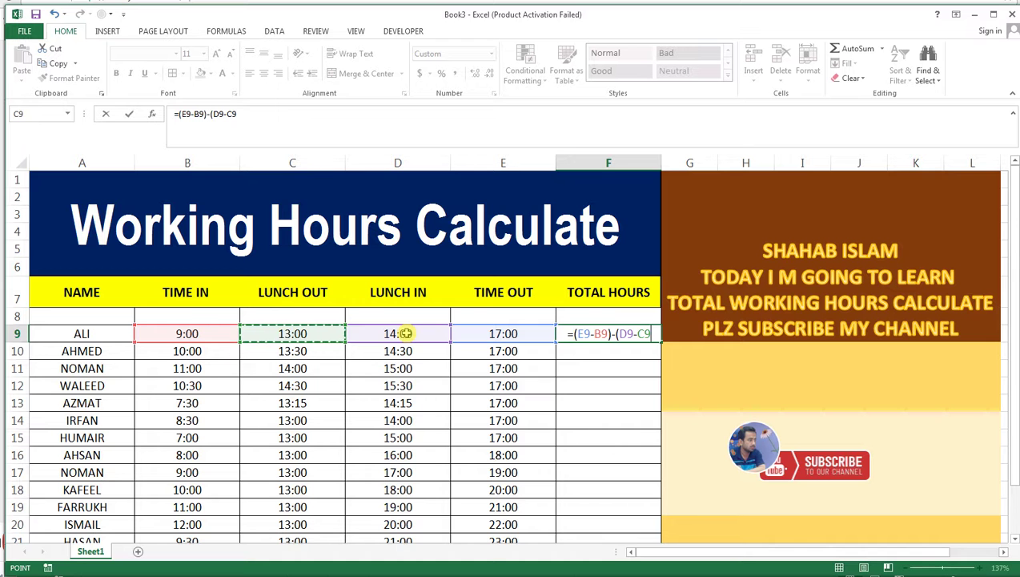
type(")")
key("Return")
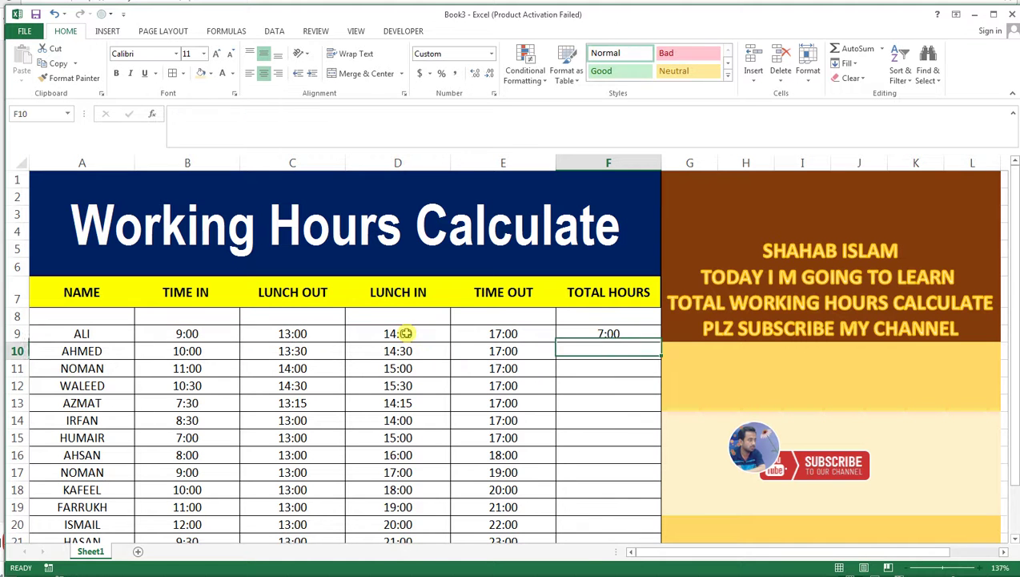
left_click(646, 333)
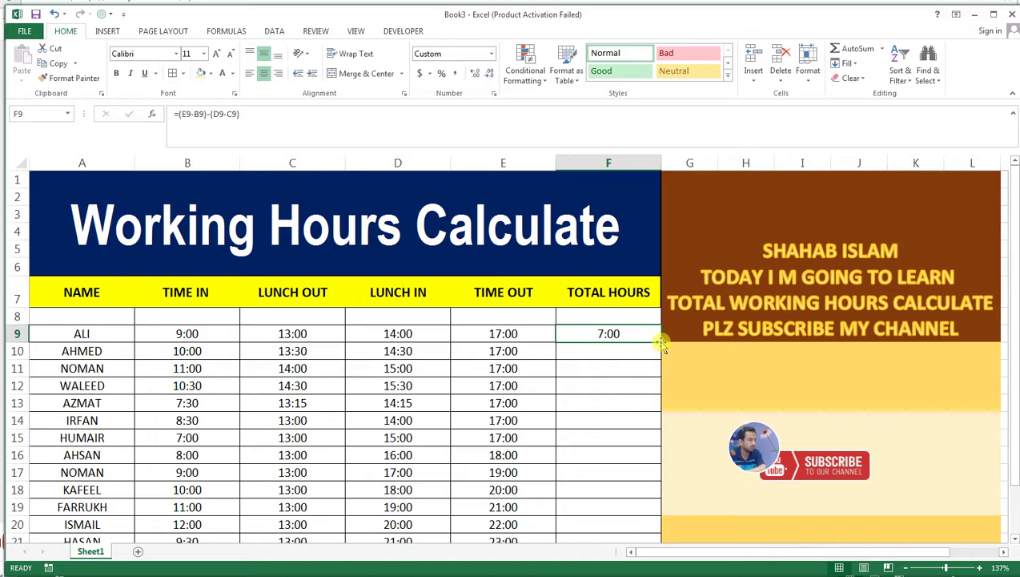
Step: Fill the F9 formula down to F21, giving totals like 6:00, 5:00 and 8:30
left_click_drag(660, 343, 654, 550)
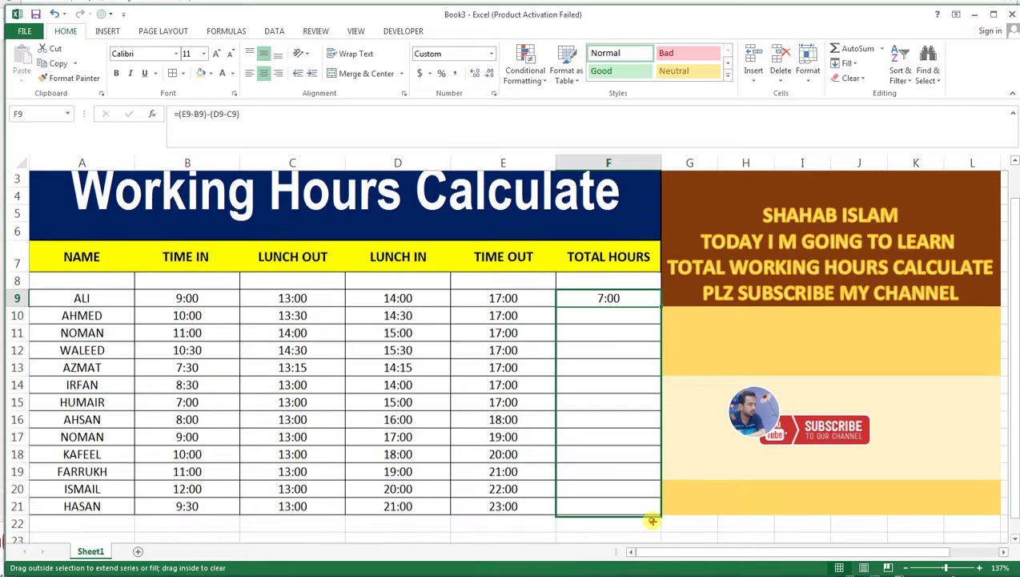
left_click_drag(654, 550, 655, 487)
scroll(689, 436, "up", 1)
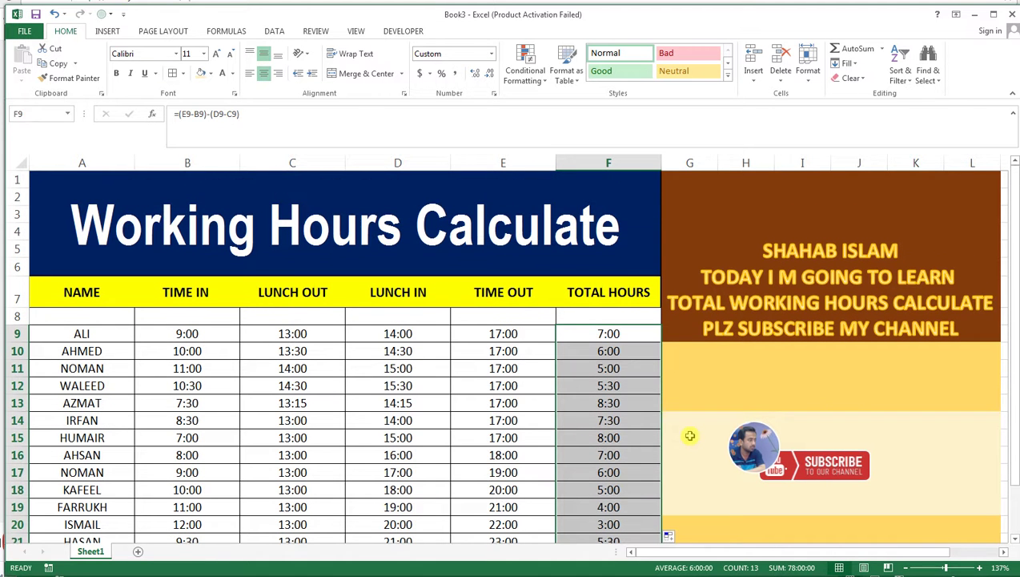